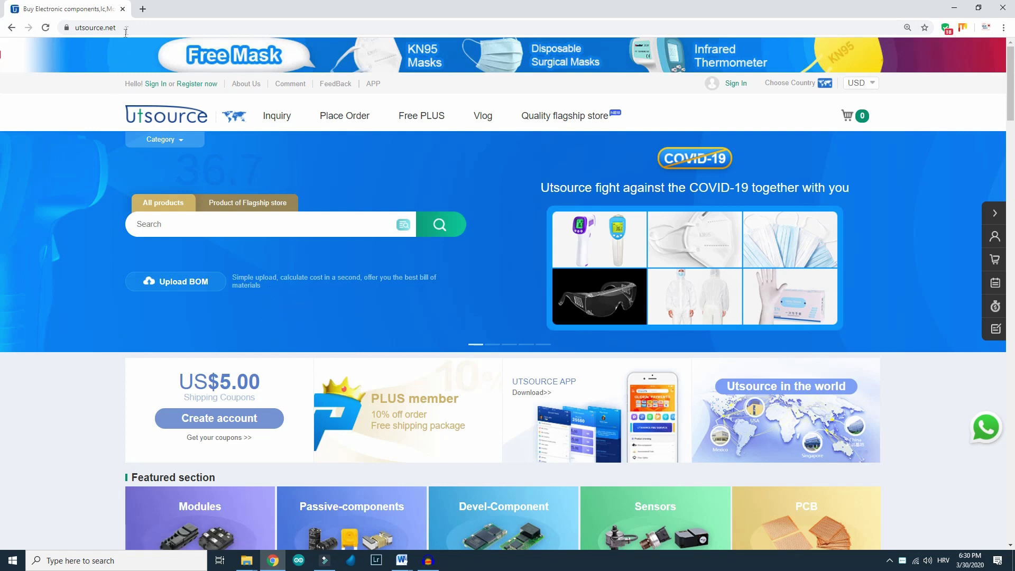
Search Utsource for CD4013 and browse its supplier listings
left_click_drag(127, 28, 93, 28)
left_click(179, 220)
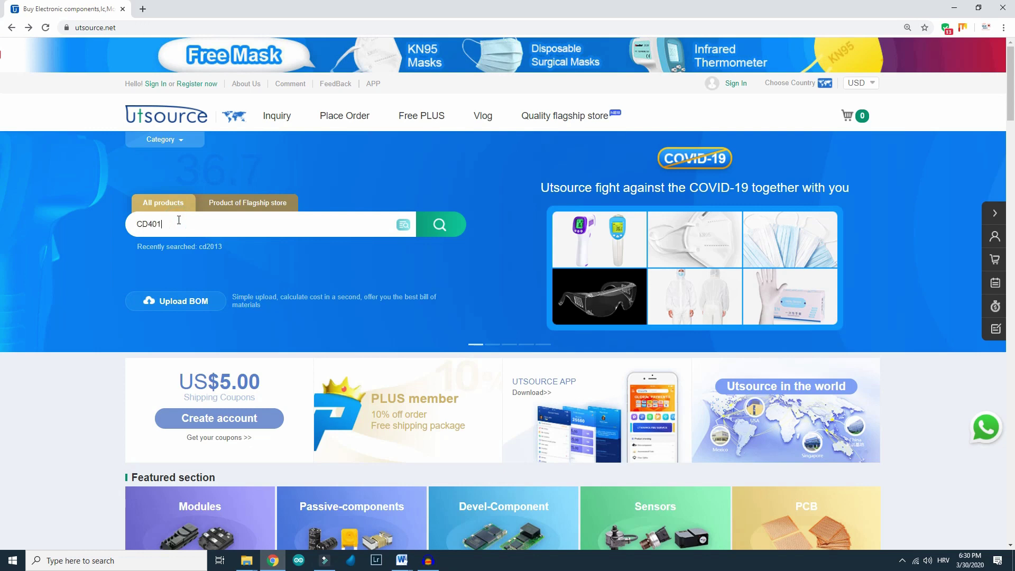
key("Return")
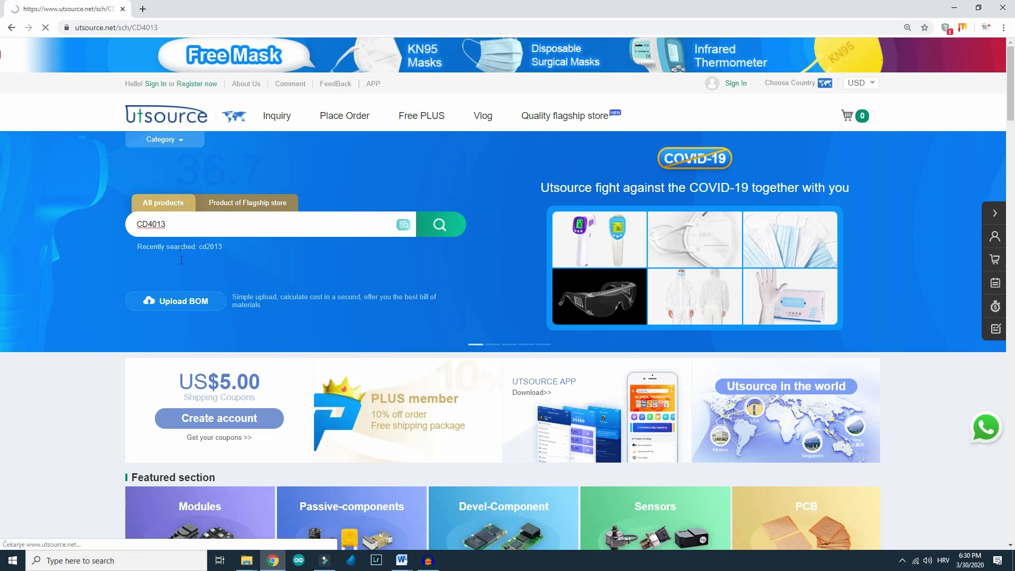
scroll(172, 309, "down", 1)
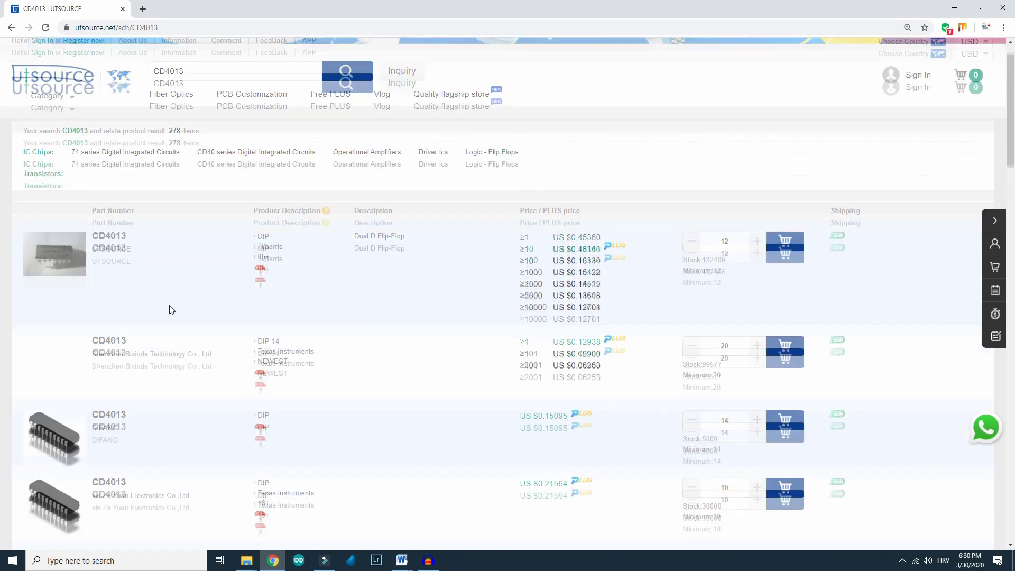
scroll(140, 296, "down", 6)
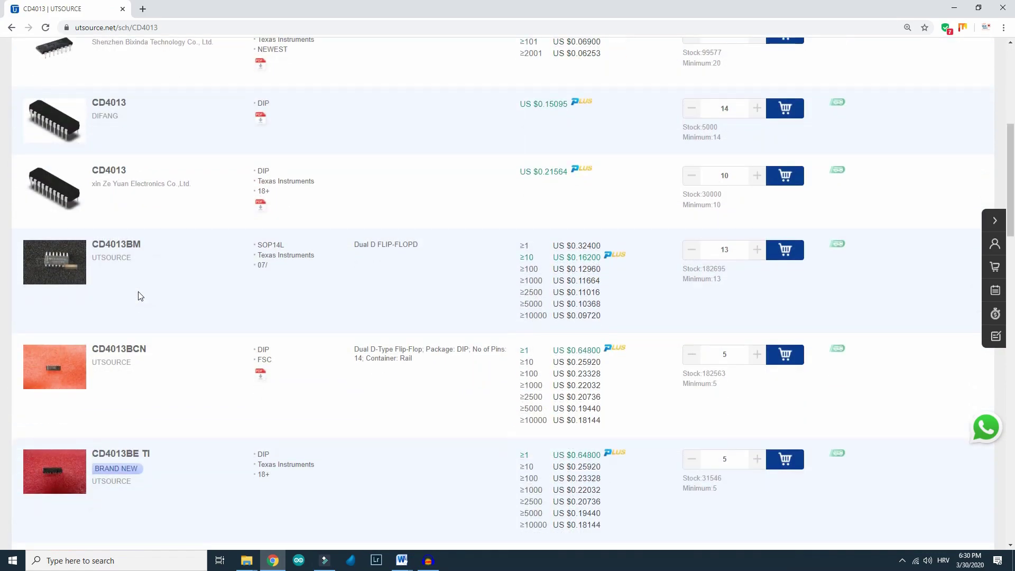
scroll(155, 303, "down", 3)
scroll(154, 301, "down", 3)
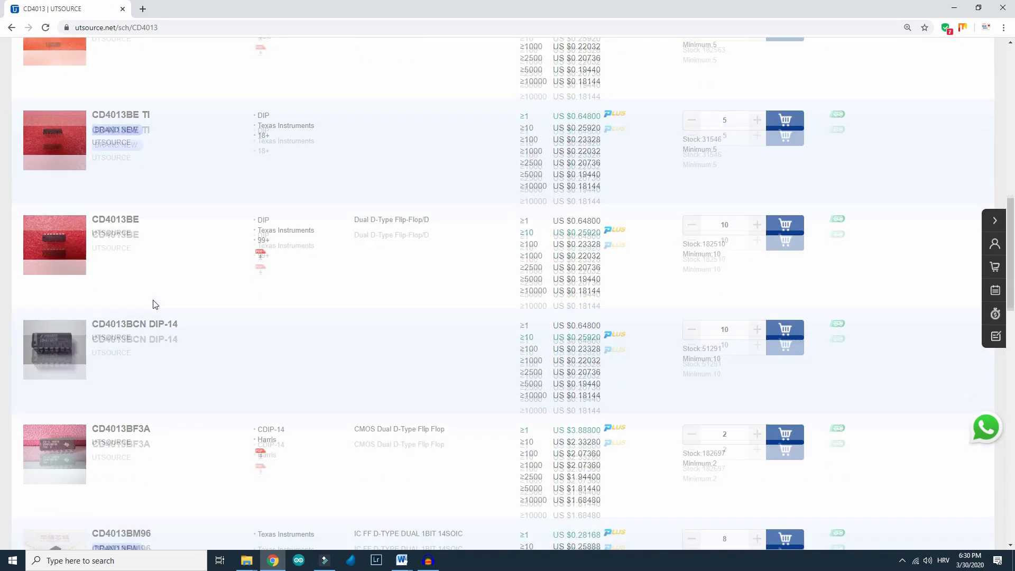
Return to the previous page and scroll through Utsource's healthcare products page
key("alt+Left")
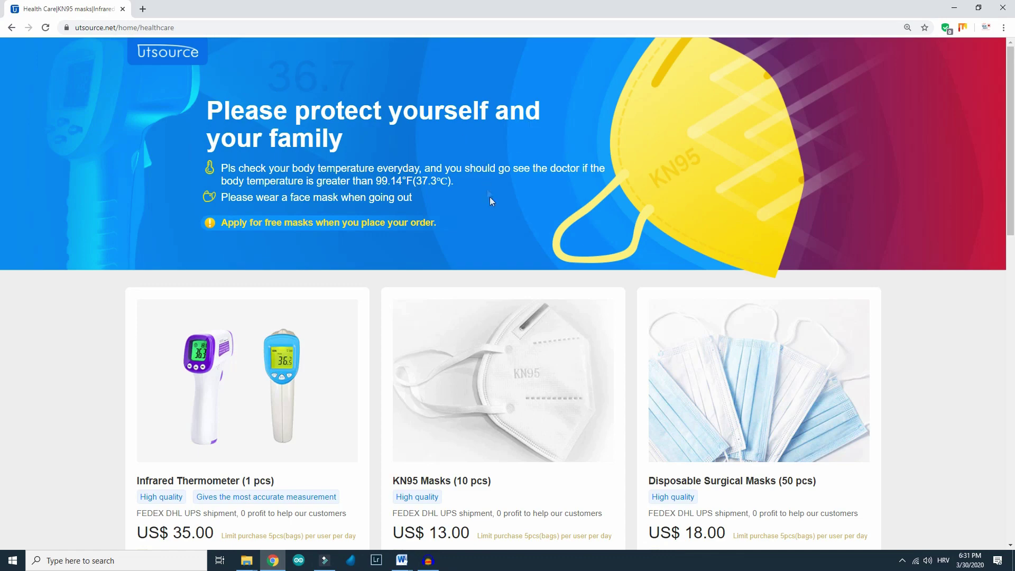
scroll(487, 192, "down", 1)
scroll(573, 312, "down", 4)
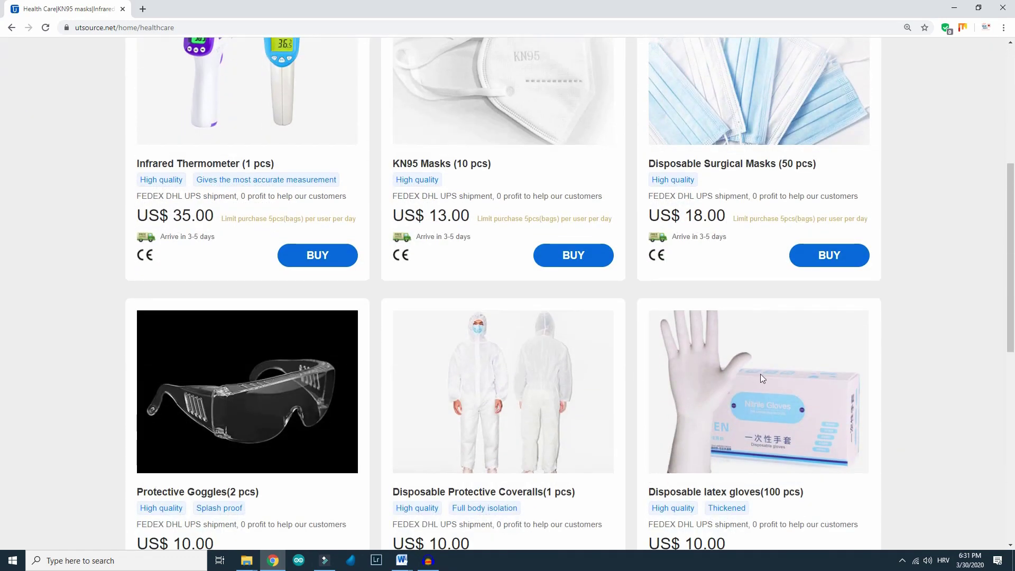
scroll(702, 366, "down", 4)
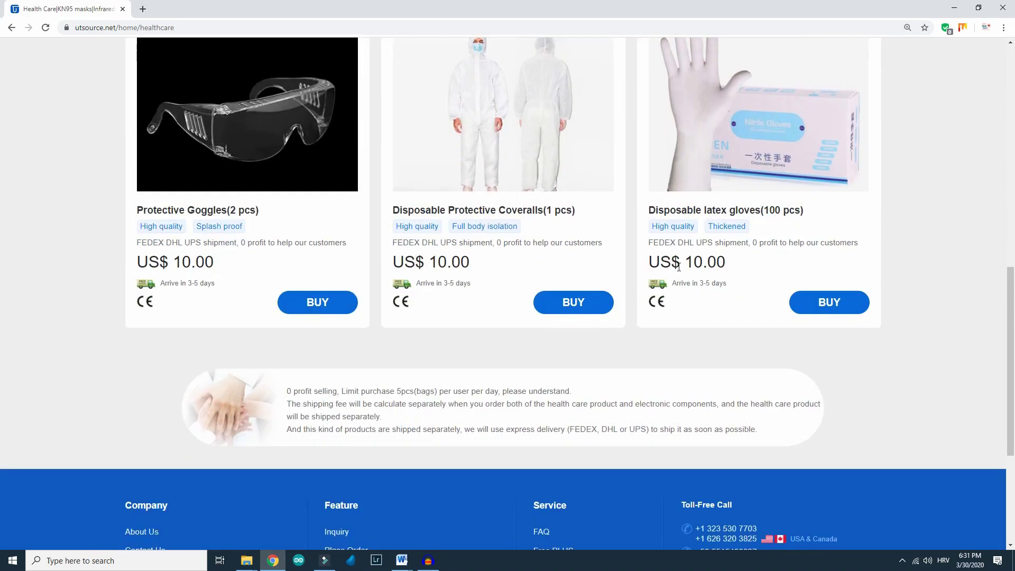
scroll(390, 318, "up", 3)
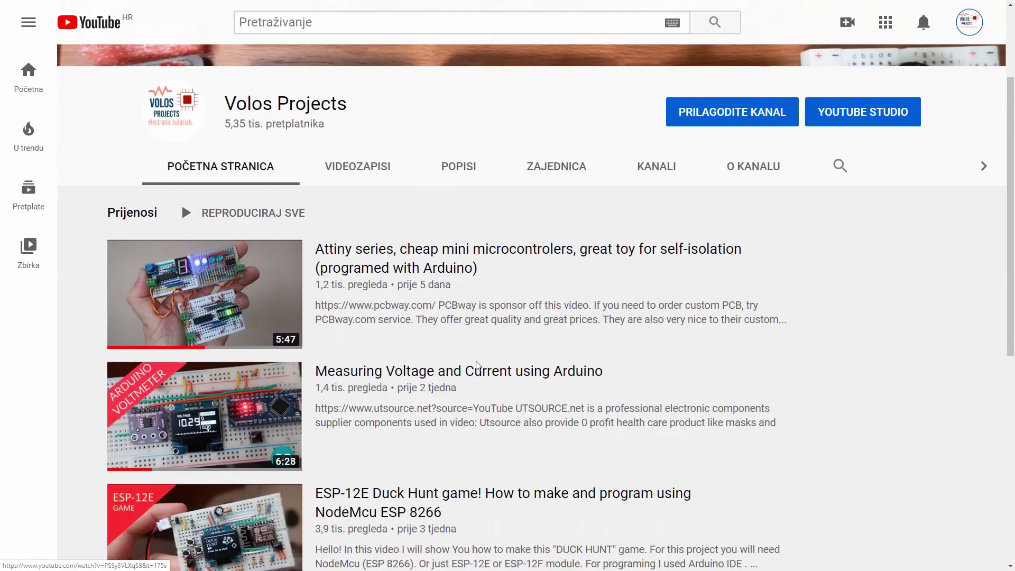
Scroll the channel's uploads and open the Skeleton / Freeform Arduino Project video
scroll(476, 361, "down", 1)
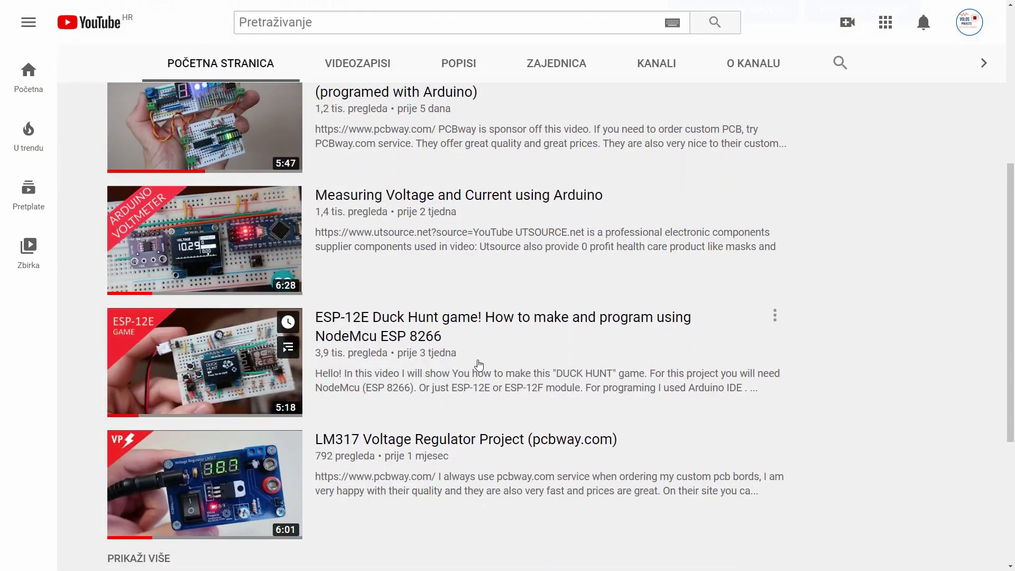
scroll(480, 364, "down", 1)
left_click(479, 365)
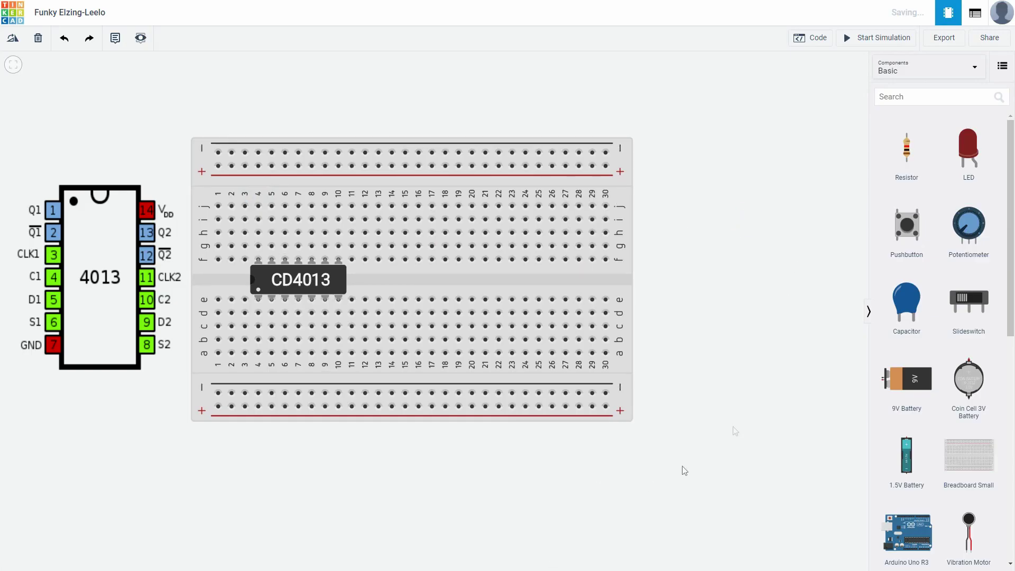
Connect the positive rail to column 4, row g with a red wire
left_click(258, 166)
left_click(258, 246)
left_click(810, 84)
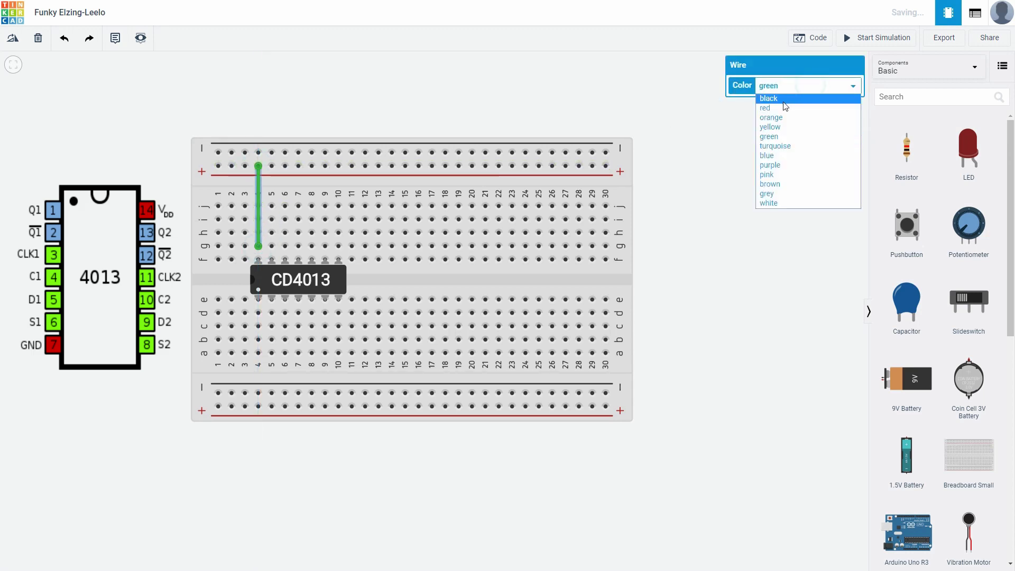
left_click(776, 107)
Add three black ground wires: column 10 to the lower rail, columns 10 and 8 to the top rail
left_click(339, 312)
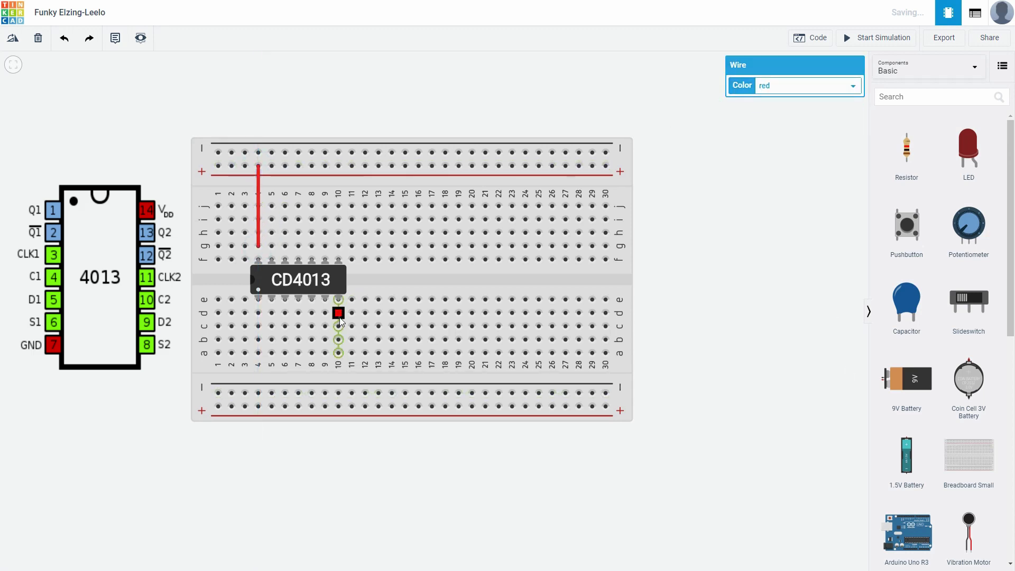
left_click(338, 392)
left_click(813, 86)
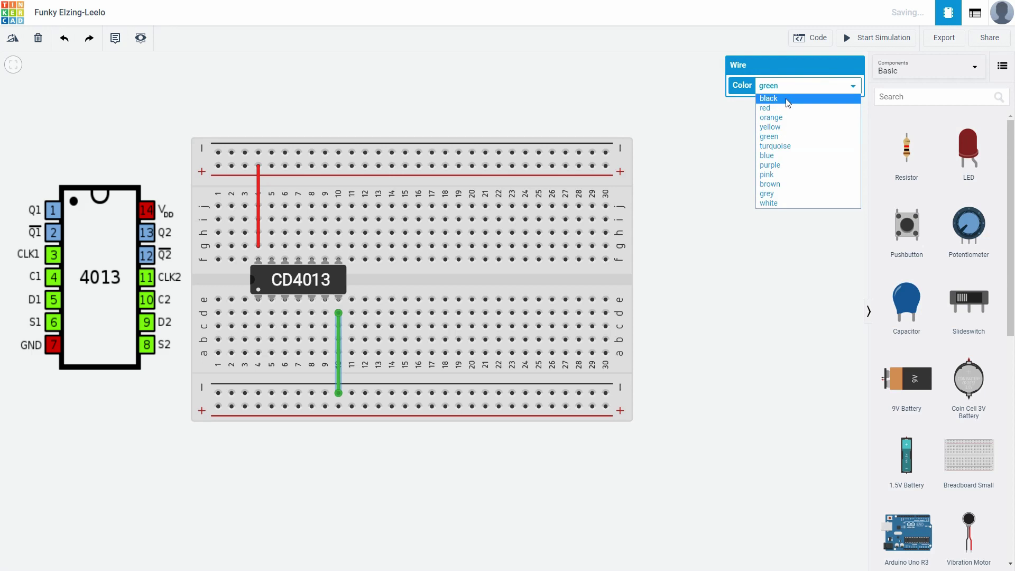
left_click(788, 99)
left_click(339, 153)
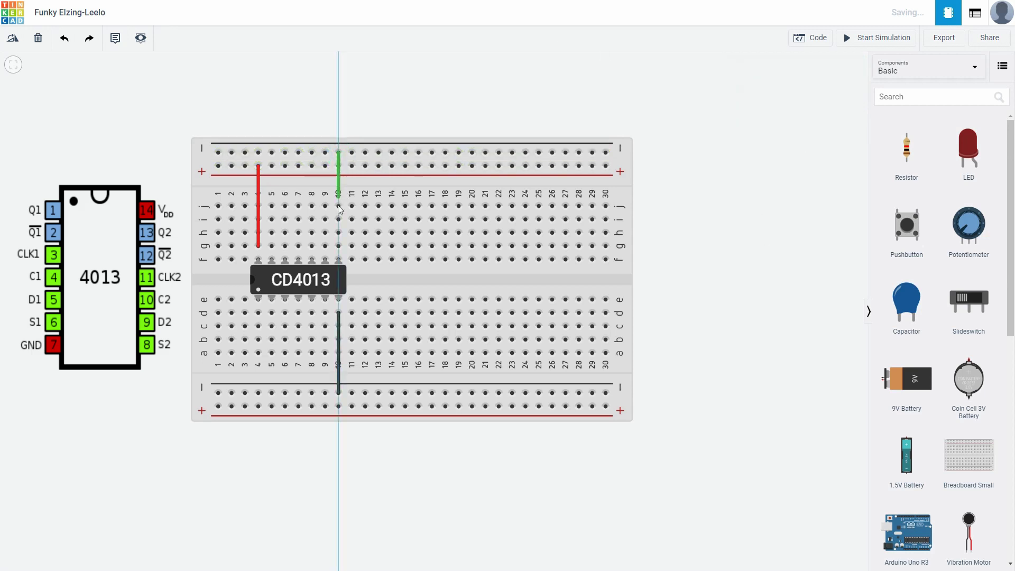
left_click(338, 246)
left_click(808, 93)
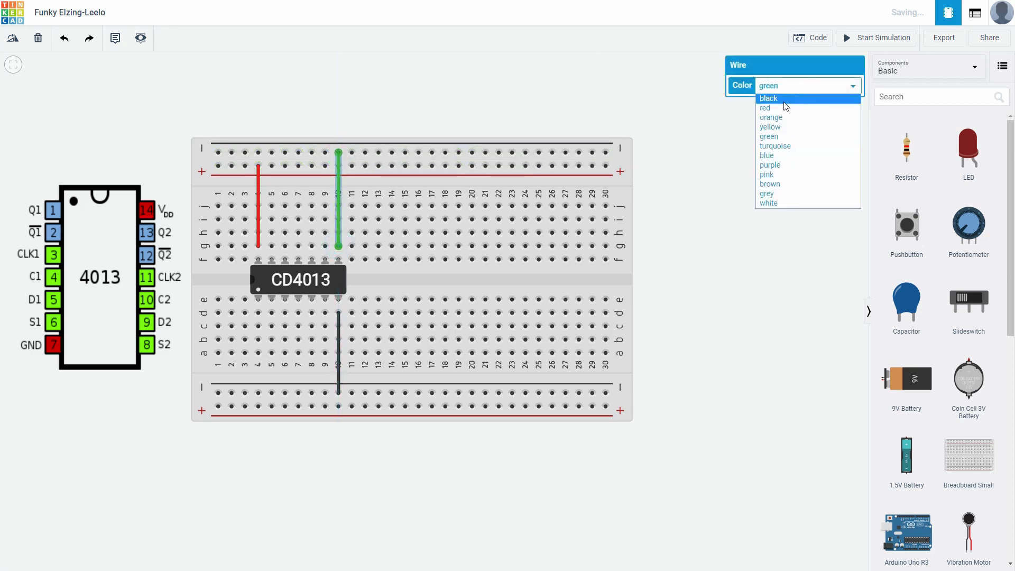
left_click(788, 98)
left_click(312, 153)
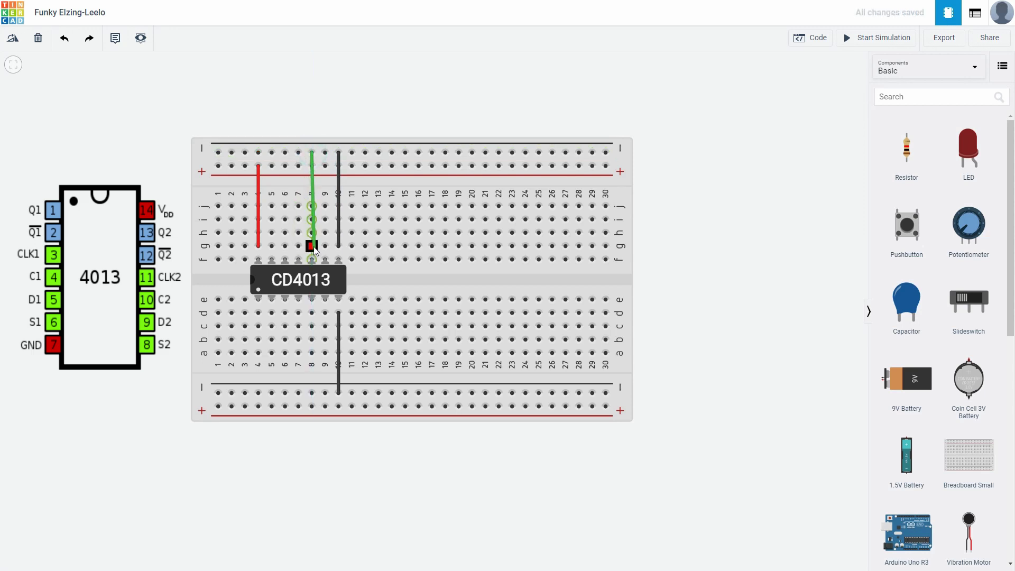
left_click(311, 246)
left_click(807, 86)
left_click(787, 99)
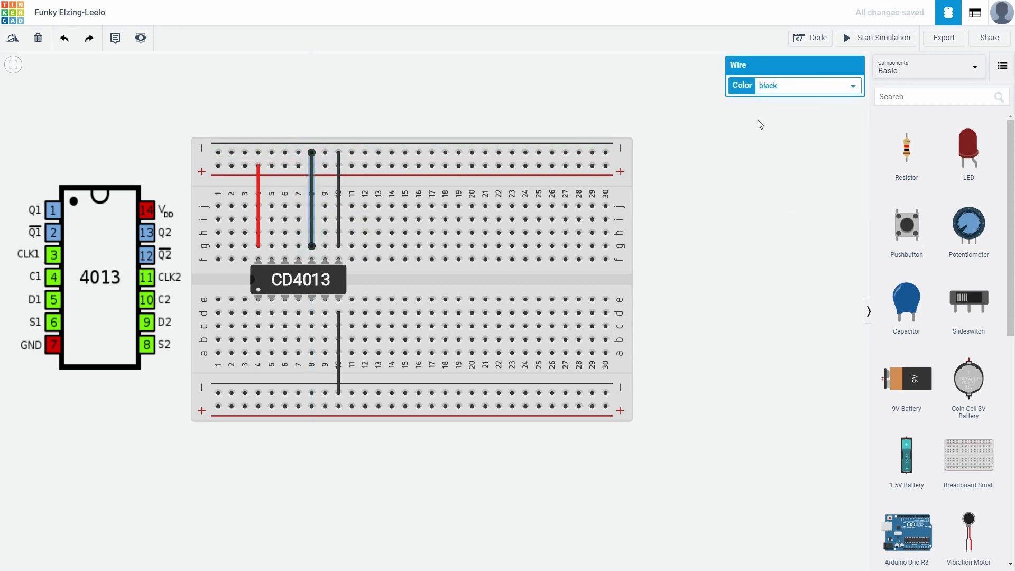
Place a pushbutton across the centre gap and a 10 kΩ resistor at column 15 by the top rail
left_click_drag(906, 231, 421, 281)
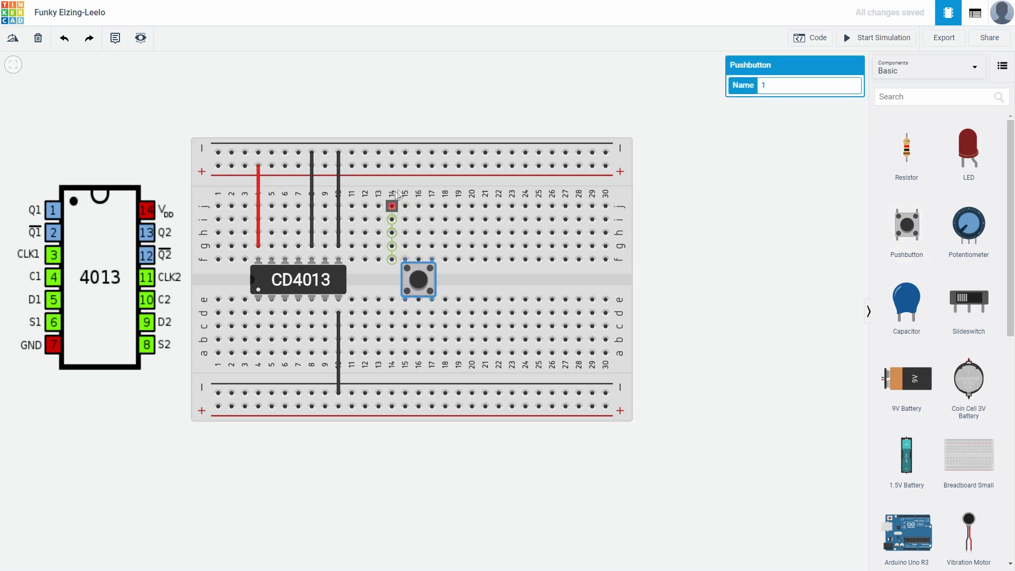
left_click_drag(915, 153, 404, 198)
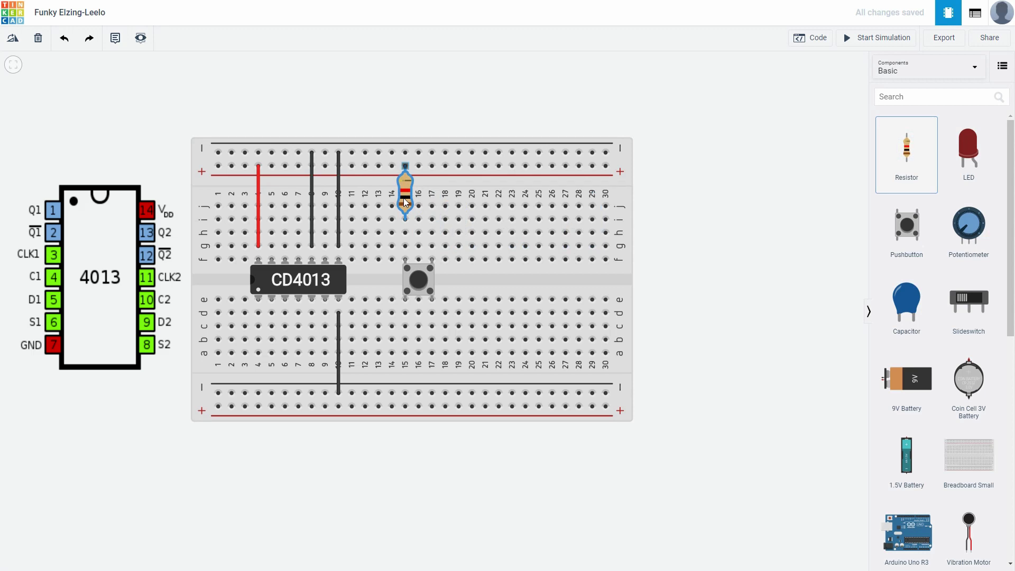
left_click(811, 106)
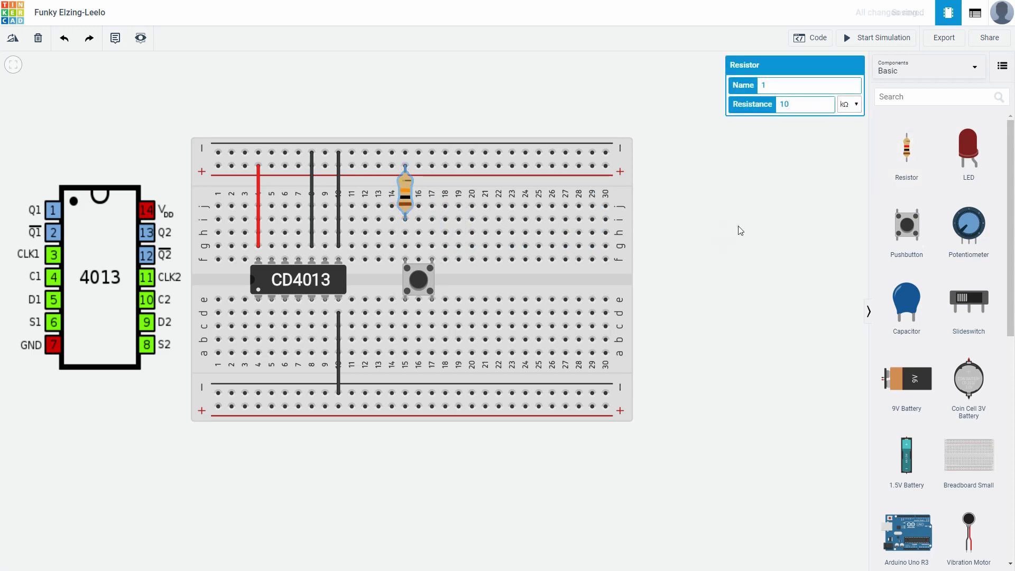
left_click(740, 231)
Add a second resistor at column 17 by the lower rail and set its unit to ohms
left_click_drag(909, 153, 433, 358)
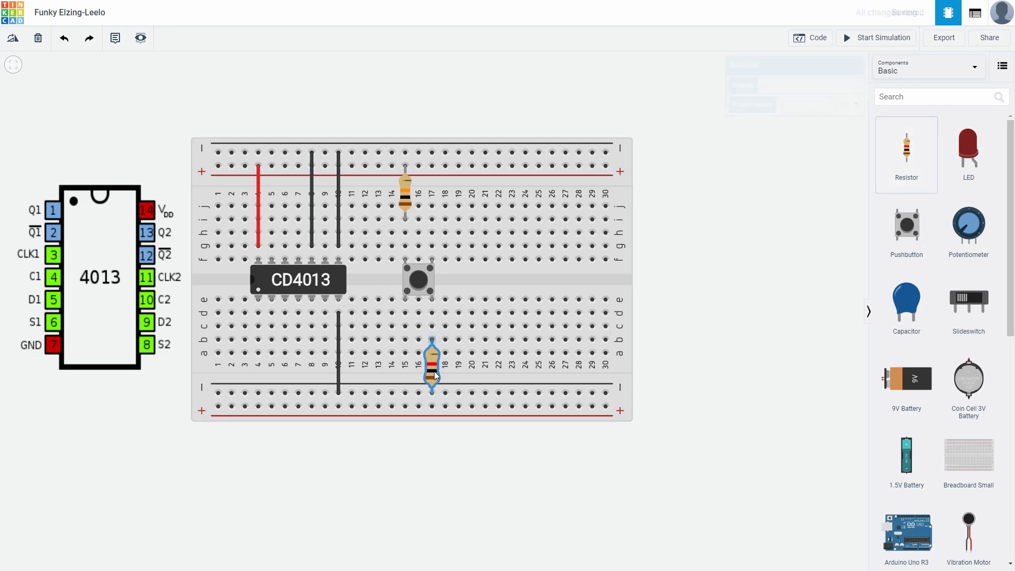
left_click(849, 105)
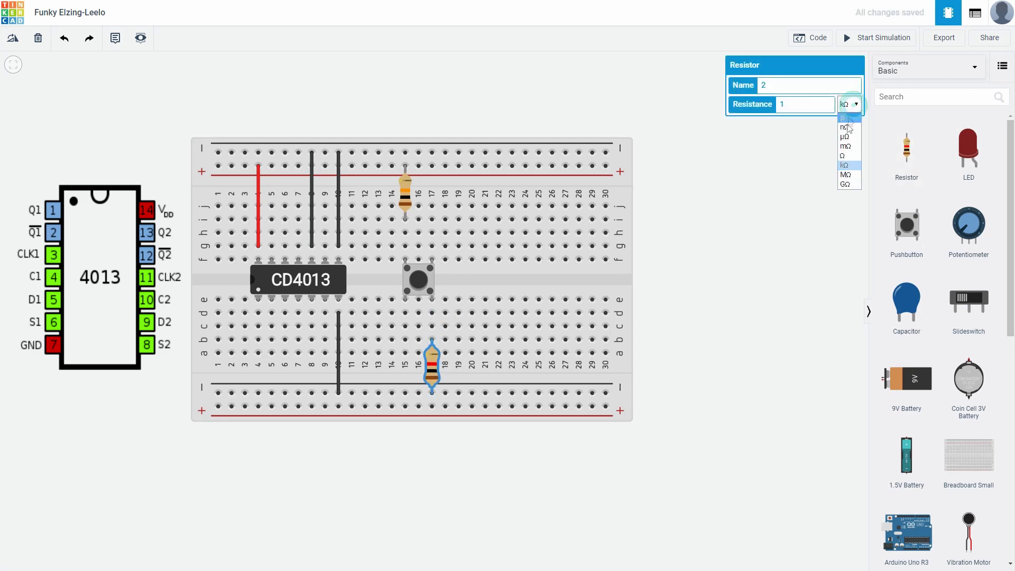
left_click(849, 153)
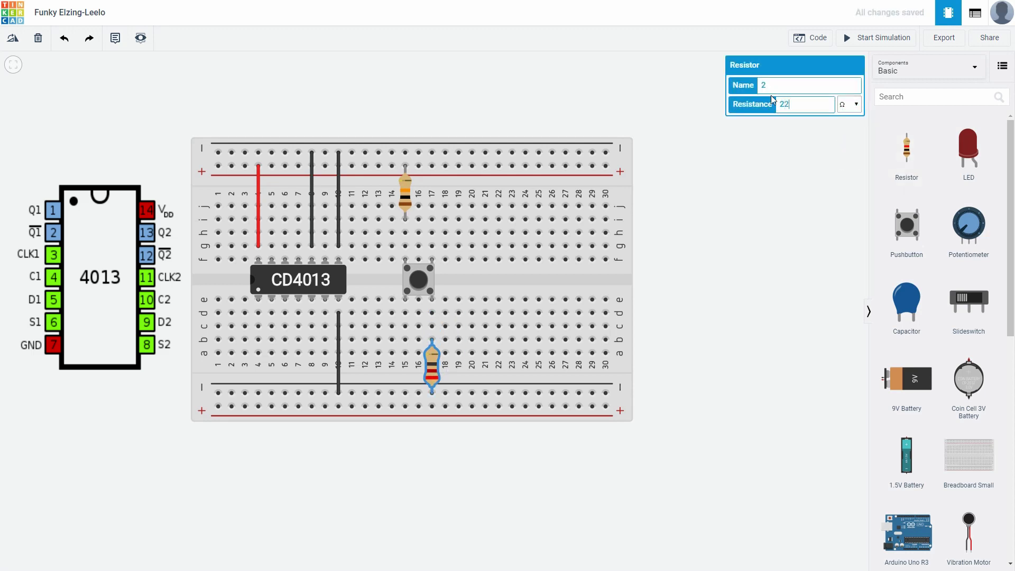
Place a capacitor at column 14 tied to the bottom rail and finish a green wire to g17
left_click(718, 286)
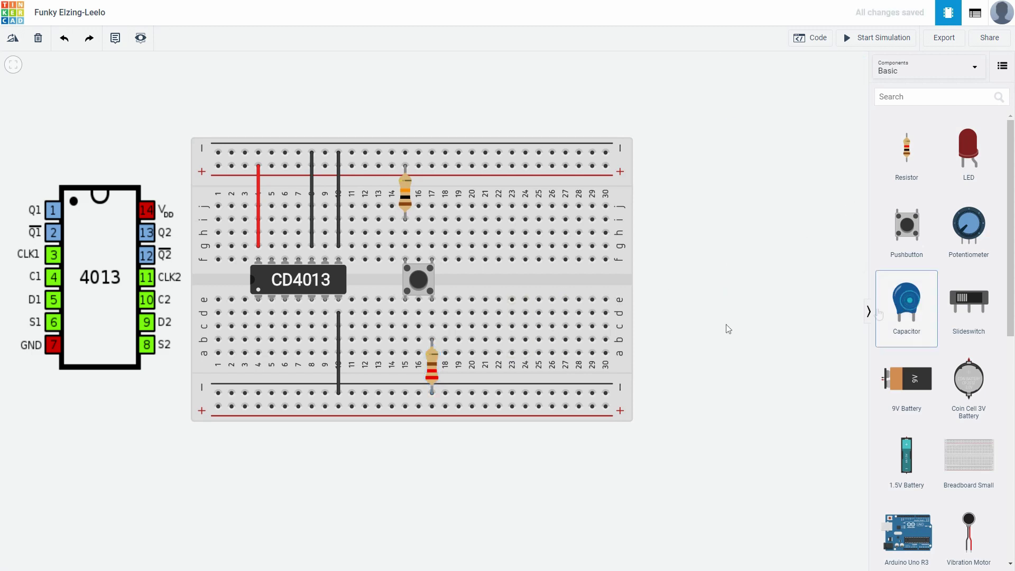
left_click(399, 322)
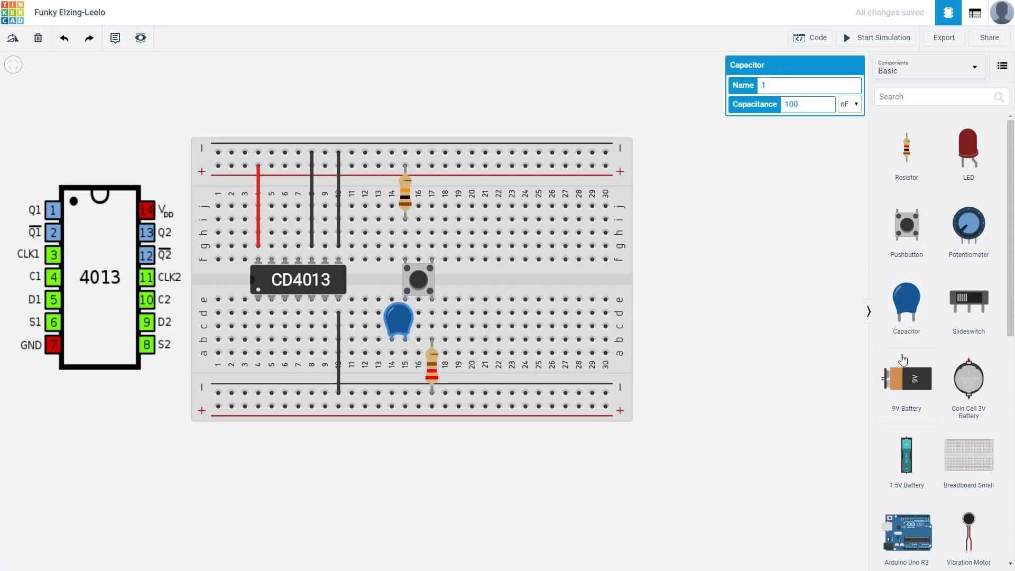
left_click_drag(394, 360, 393, 397)
left_click(806, 347)
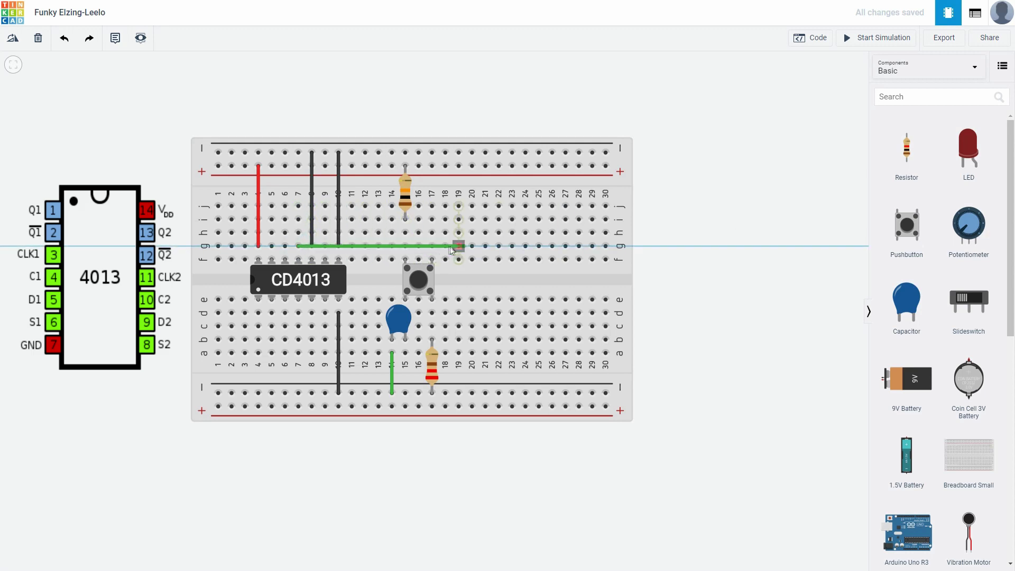
left_click(432, 246)
left_click(763, 232)
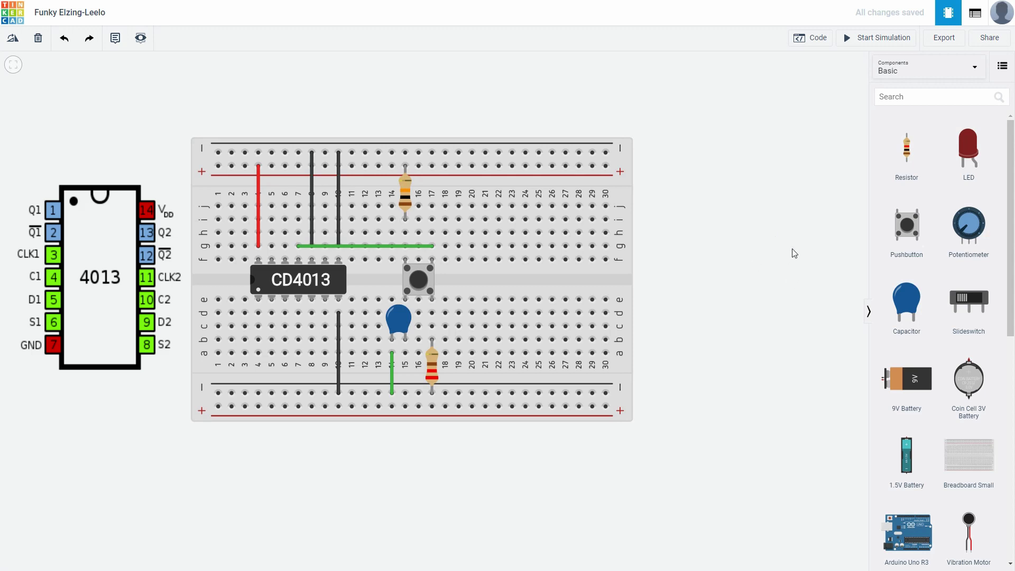
Add an orange jumper wire from hole j6 to hole j9
left_click(284, 207)
left_click(326, 207)
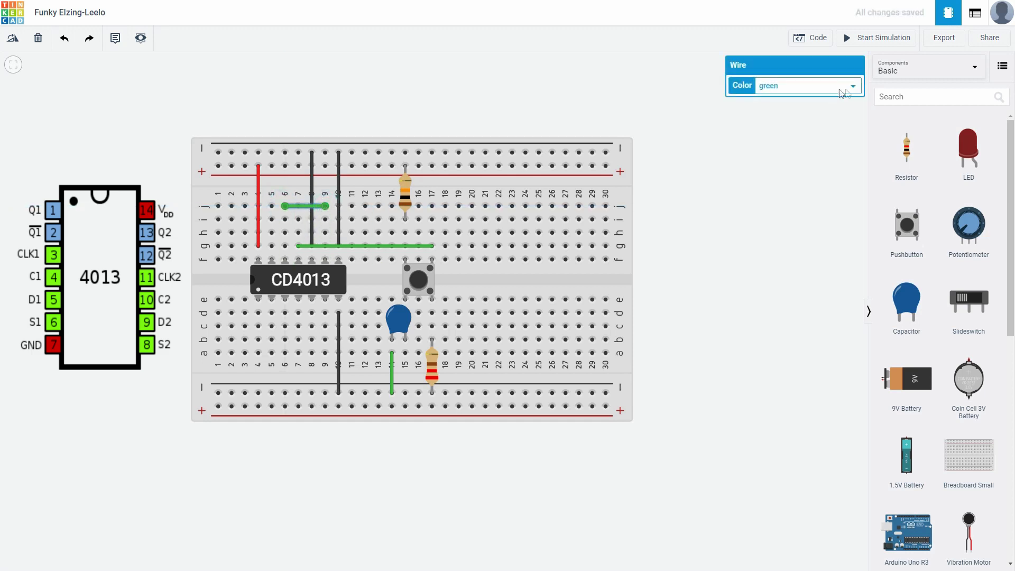
left_click(788, 84)
left_click(791, 114)
left_click(801, 207)
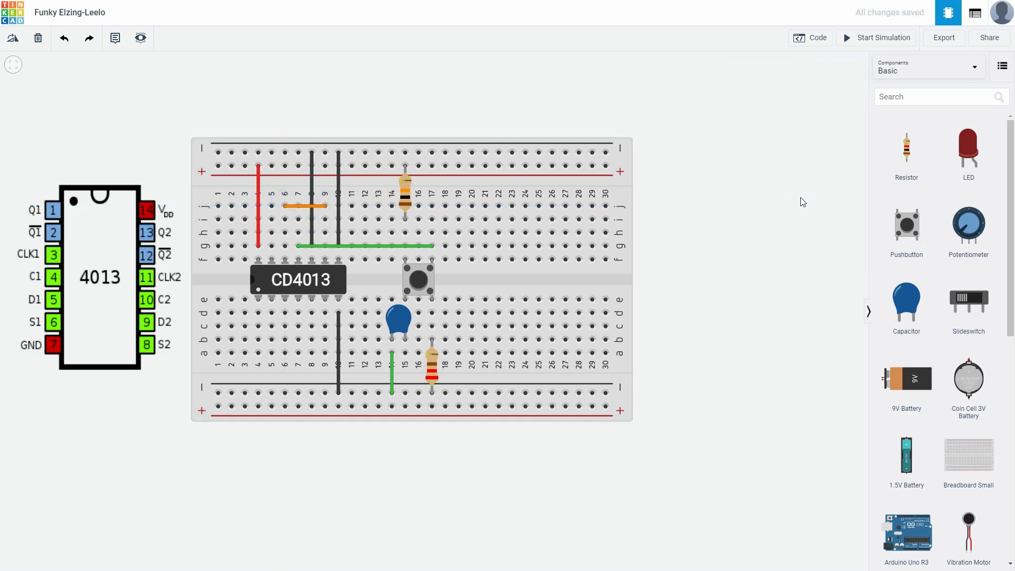
Place a red LED near column 20 and a green LED near column 24 on the lower half
left_click_drag(969, 151, 481, 344)
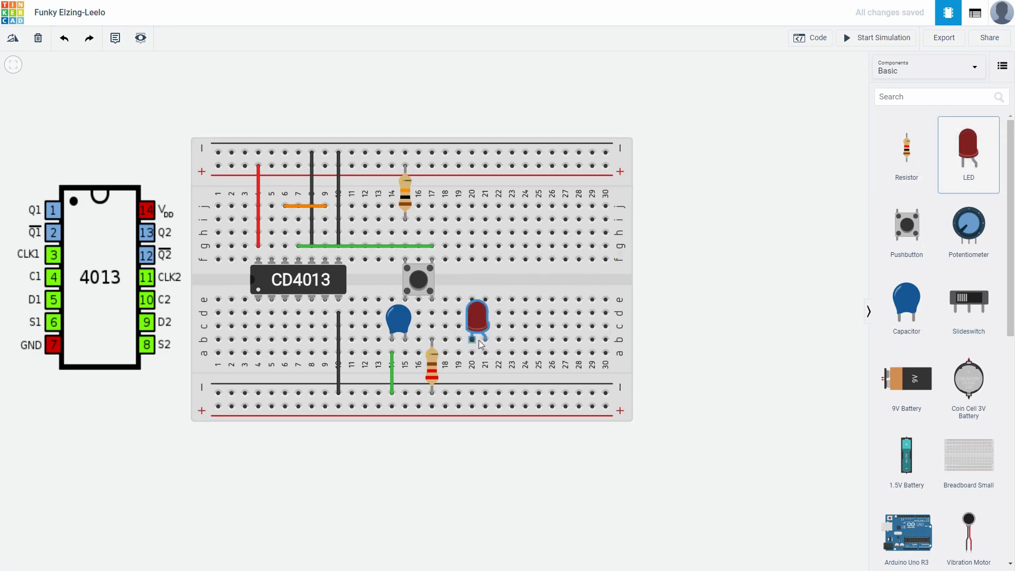
left_click(772, 208)
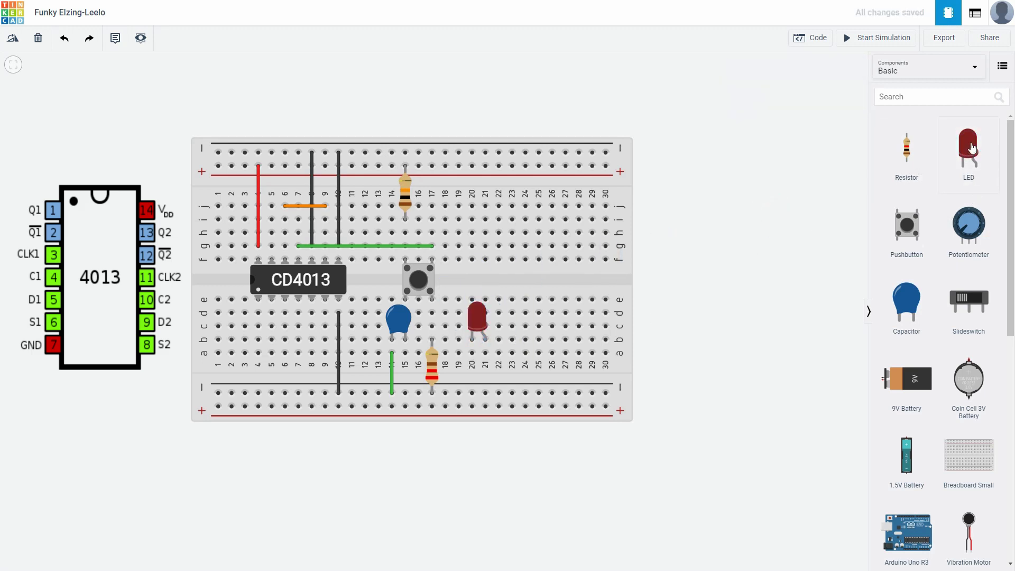
left_click_drag(972, 148, 531, 321)
left_click(801, 105)
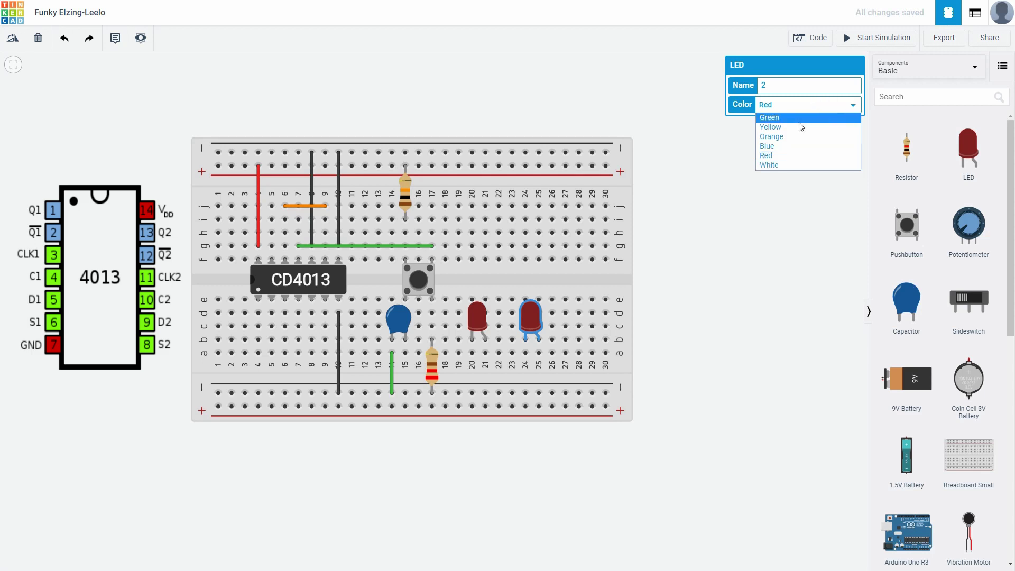
left_click(801, 117)
left_click(820, 291)
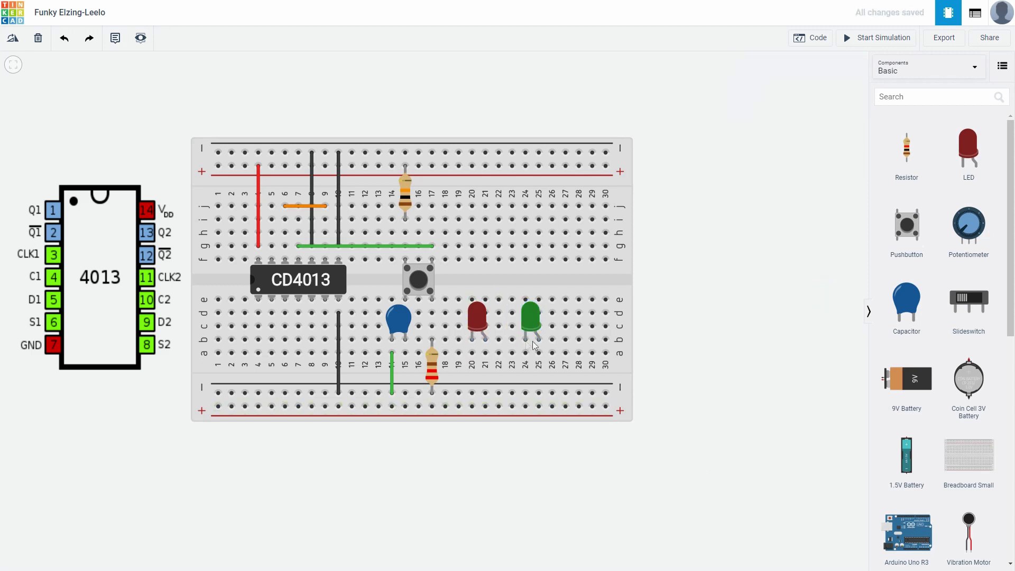
Connect both LEDs from row a, columns 20 and 24, to the bottom rail with black wires
left_click(473, 353)
left_click(472, 393)
left_click(787, 86)
left_click(782, 99)
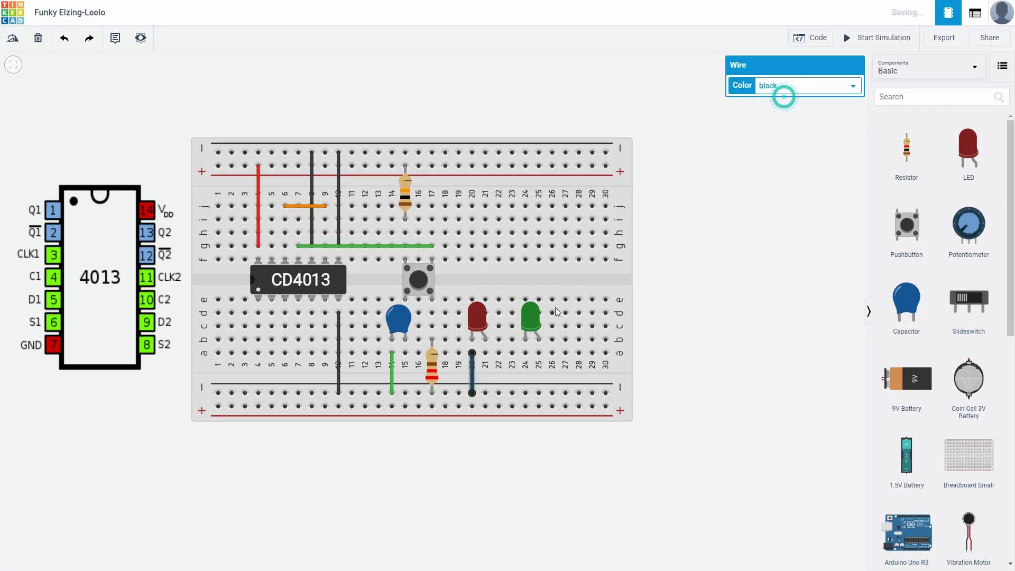
left_click(525, 353)
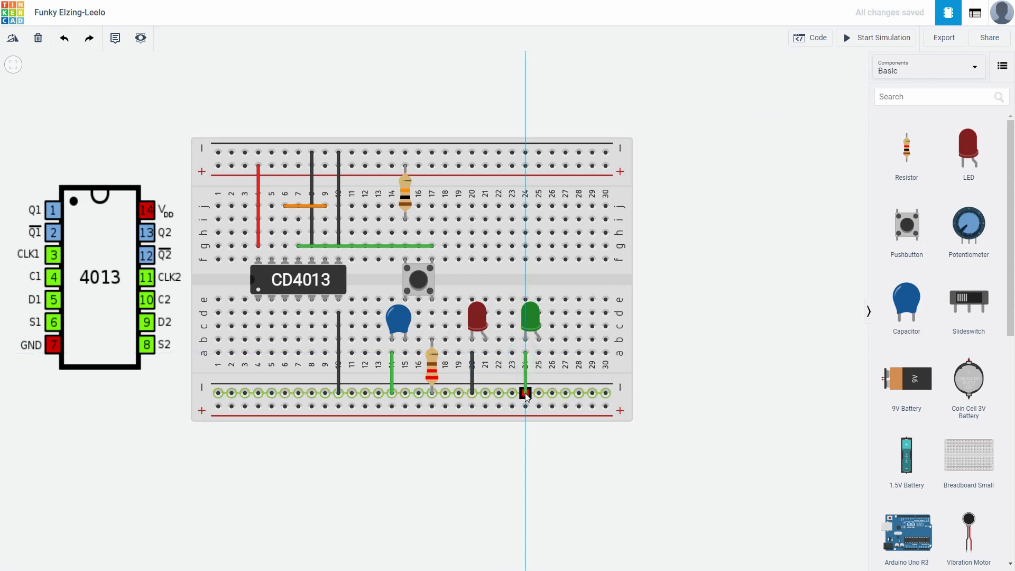
left_click(526, 394)
left_click(825, 86)
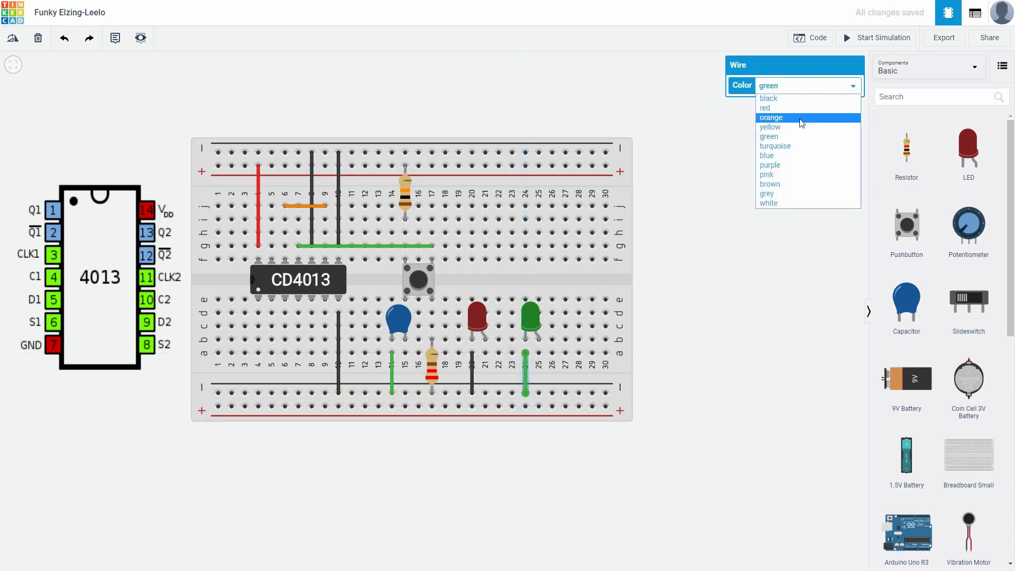
left_click(782, 99)
left_click(489, 299)
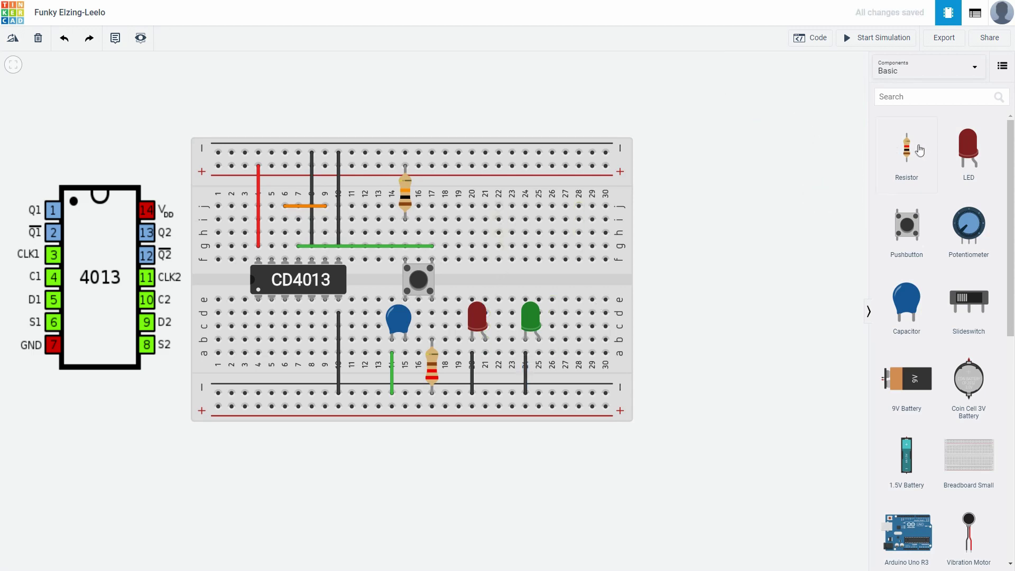
Place two resistors across the centre gap above the red and green LEDs
left_click_drag(907, 156, 491, 274)
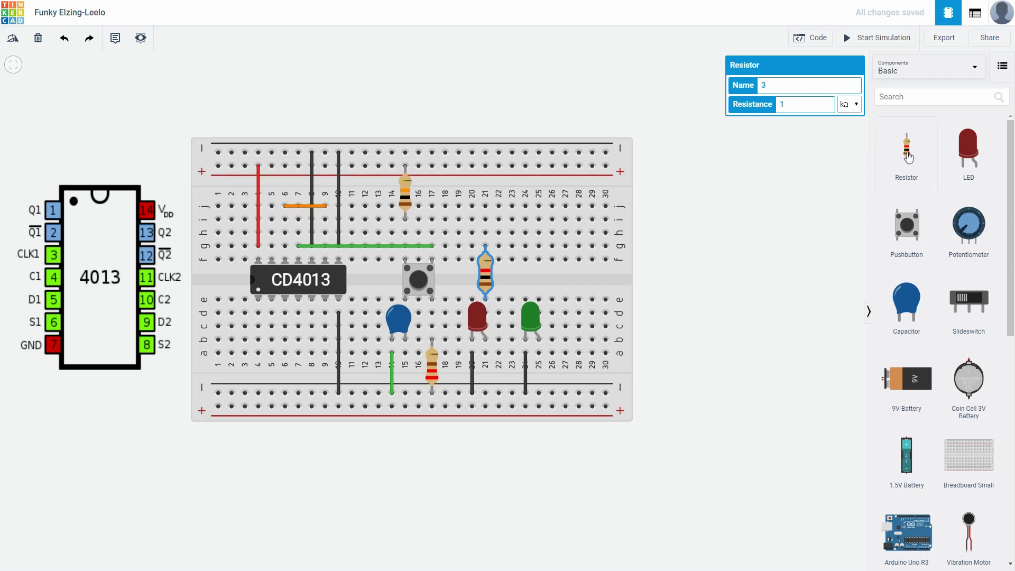
left_click_drag(908, 157, 539, 270)
left_click(723, 280)
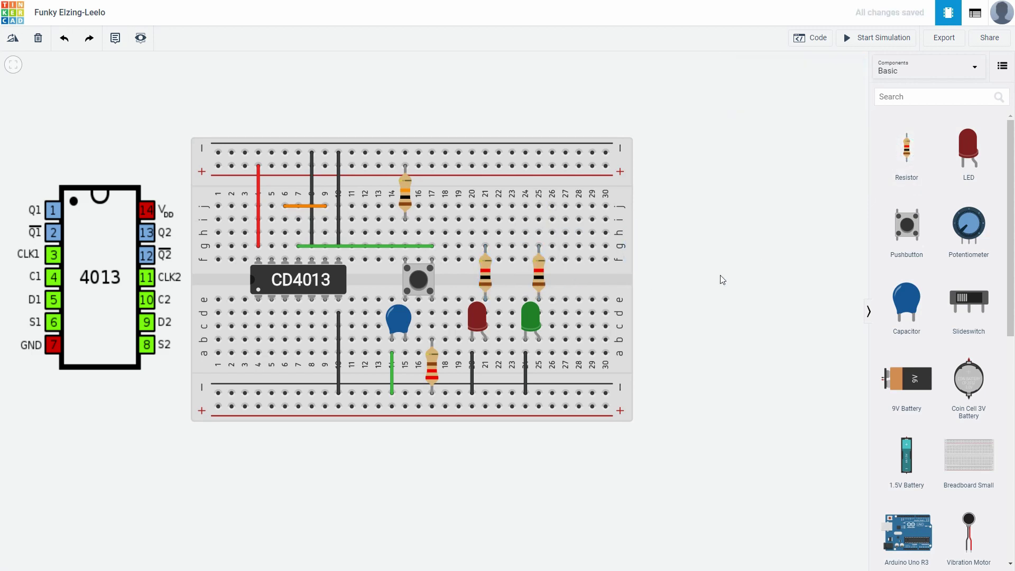
Wire the chip to the resistors: purple from column 5 to 21, another from column 6 to 25
left_click(271, 221)
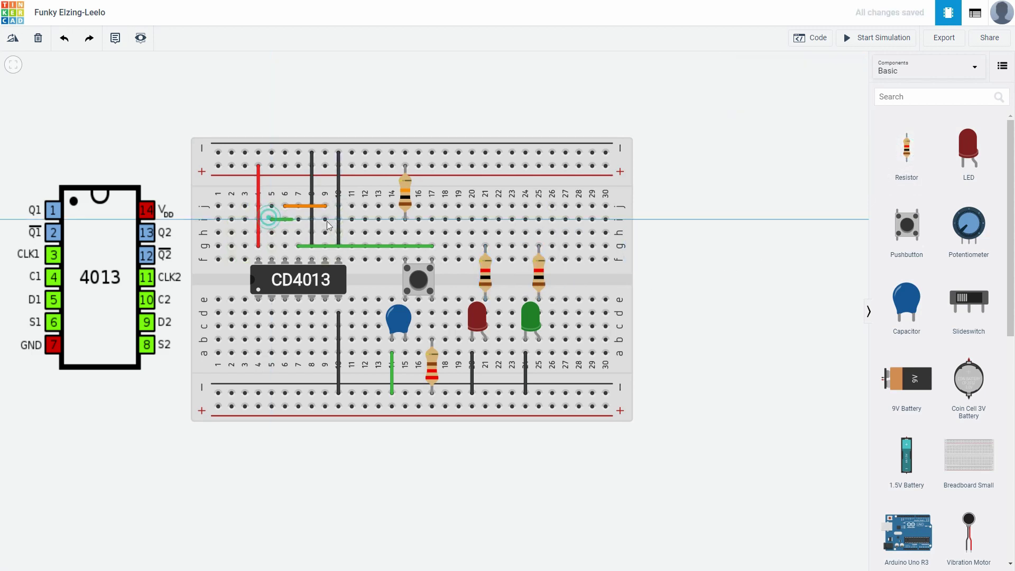
left_click(485, 220)
left_click(817, 86)
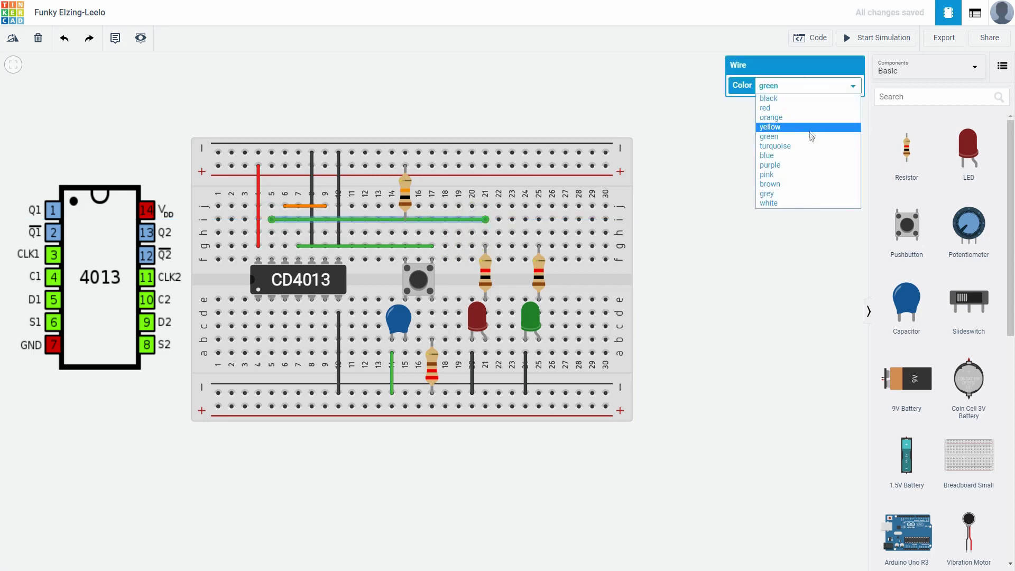
left_click(803, 165)
left_click(773, 202)
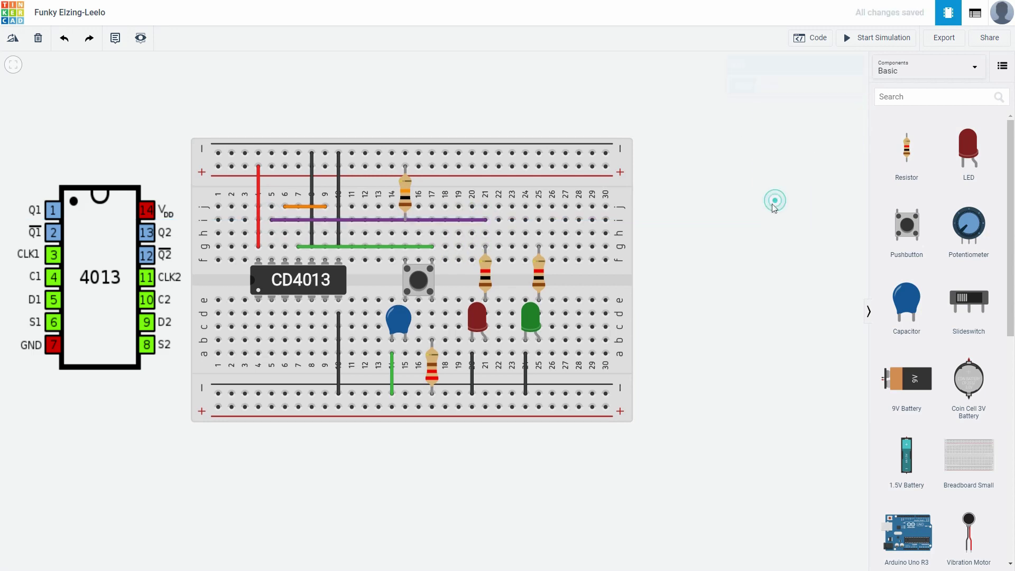
left_click(286, 235)
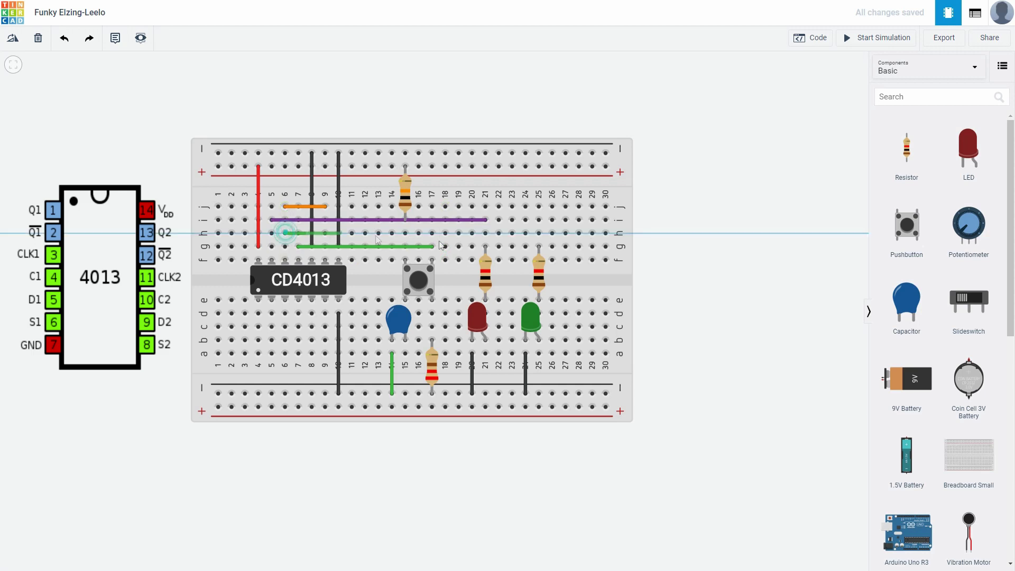
left_click(539, 234)
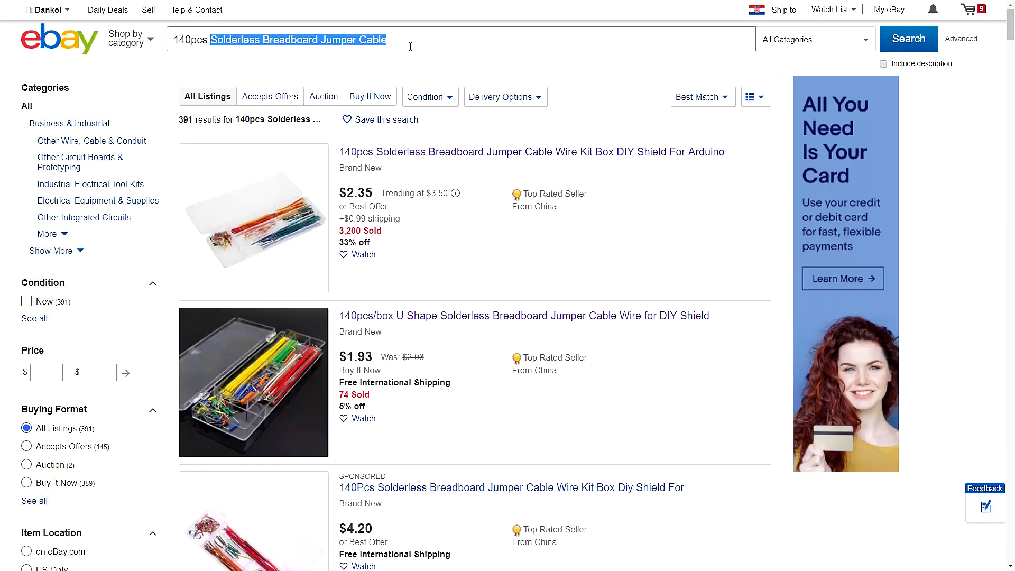
Scroll through the eBay jumper cable results to compare the listings
scroll(363, 185, "down", 5)
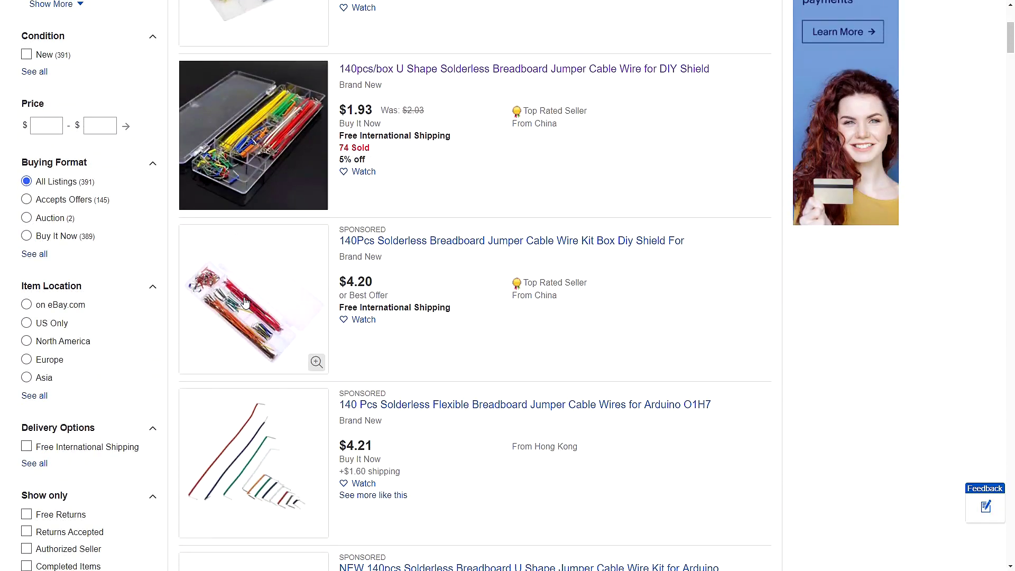
scroll(295, 321, "up", 5)
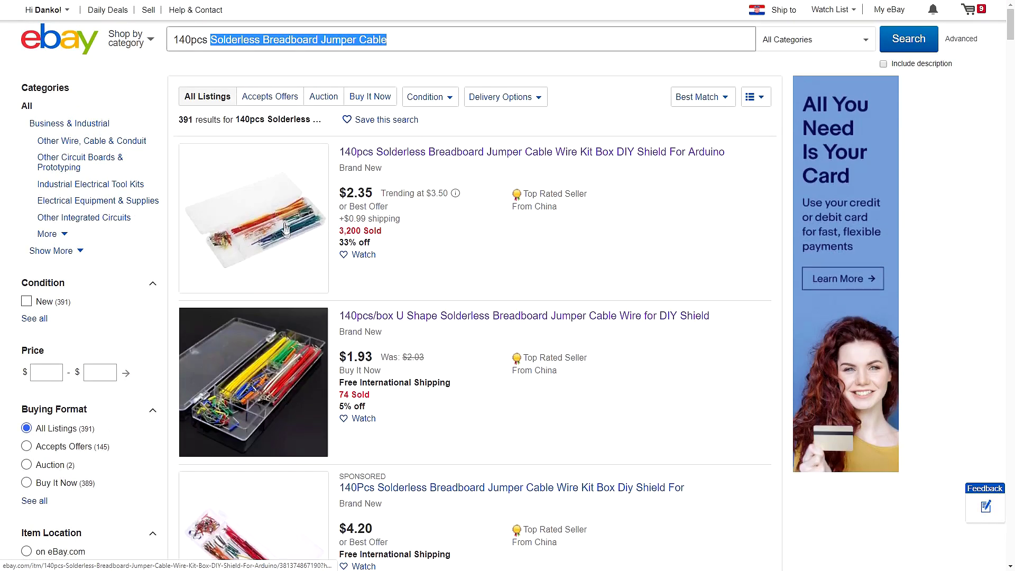